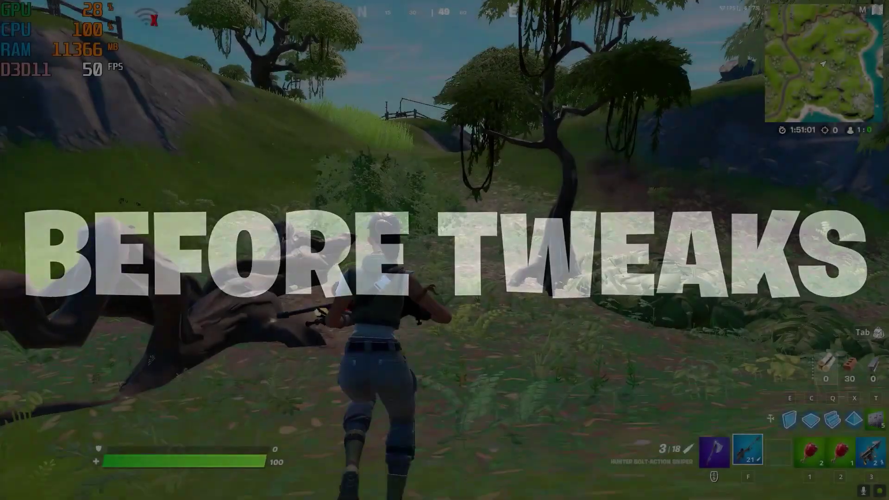
Run forward along the Fortnite jungle path to compare about 173 FPS now against 44–53 FPS before.
{"action": "key", "text": "w"}
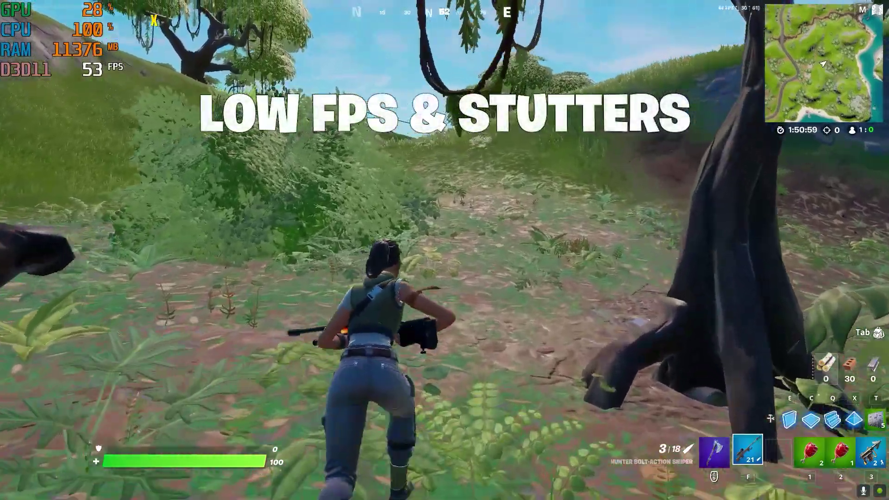
{"action": "key", "text": "w"}
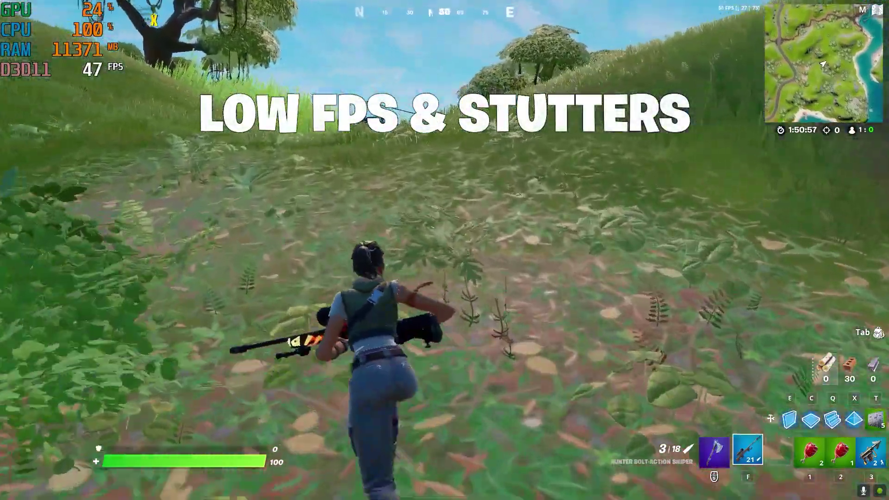
{"action": "key", "text": "w"}
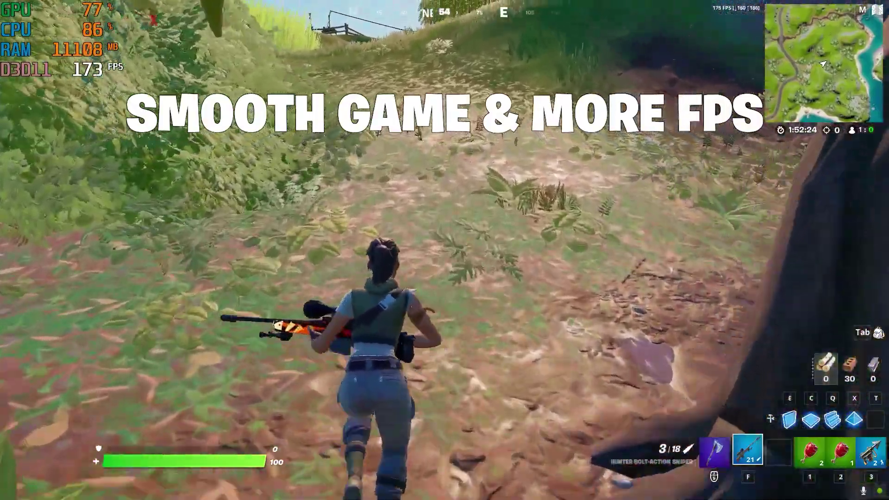
{"action": "key", "text": "w"}
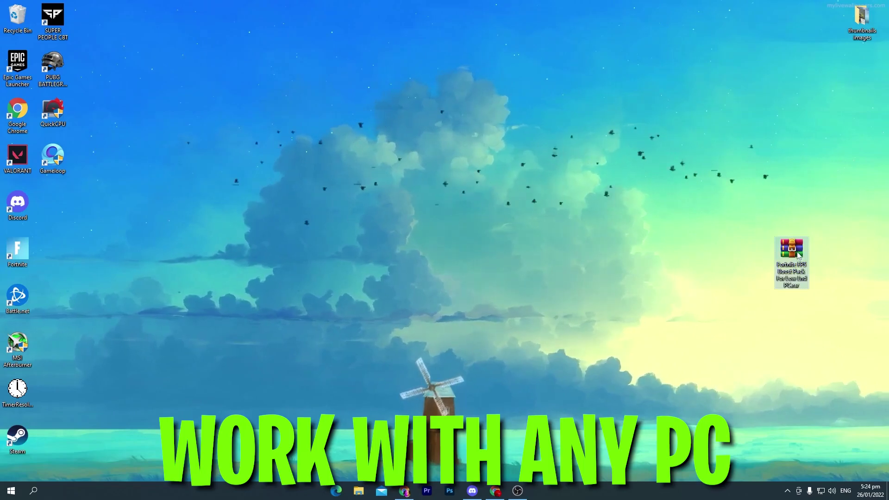
Move the Fortnite FPS Boost Pack rar icon to the top centre of the desktop.
{"action": "left_click_drag", "start_coordinate": [801, 256], "coordinate": [861, 74]}
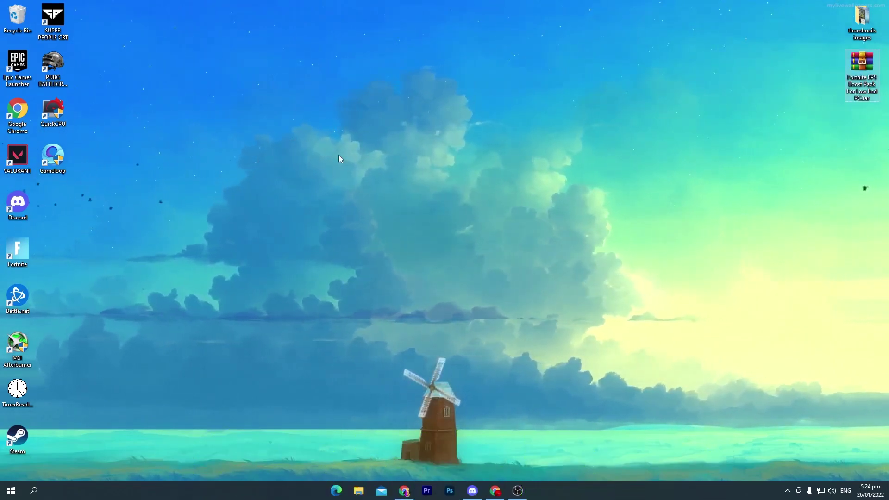
{"action": "left_click_drag", "start_coordinate": [850, 77], "coordinate": [464, 77]}
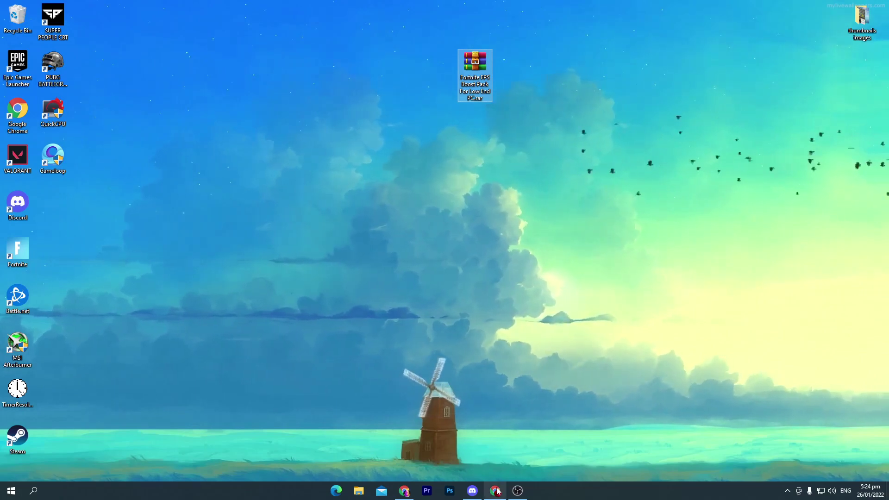
Bring the Chrome window back up on the Ripex Packs page.
{"action": "mouse_move", "coordinate": [496, 491]}
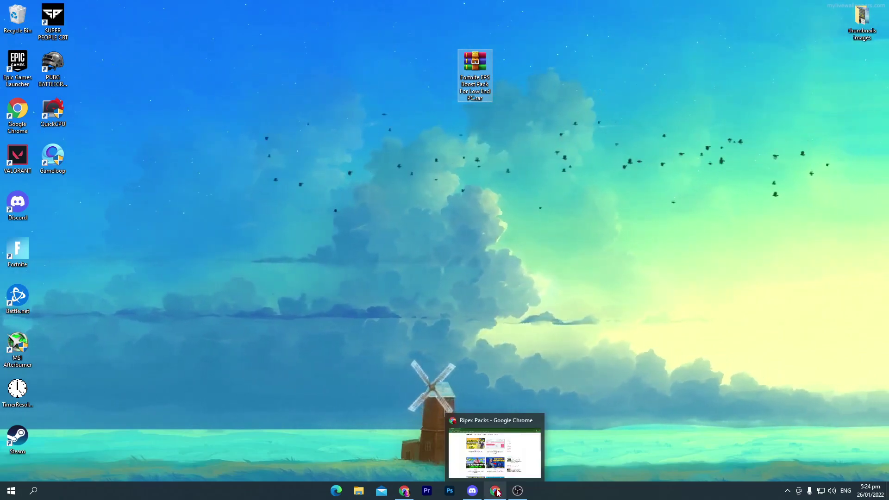
{"action": "left_click", "coordinate": [496, 491]}
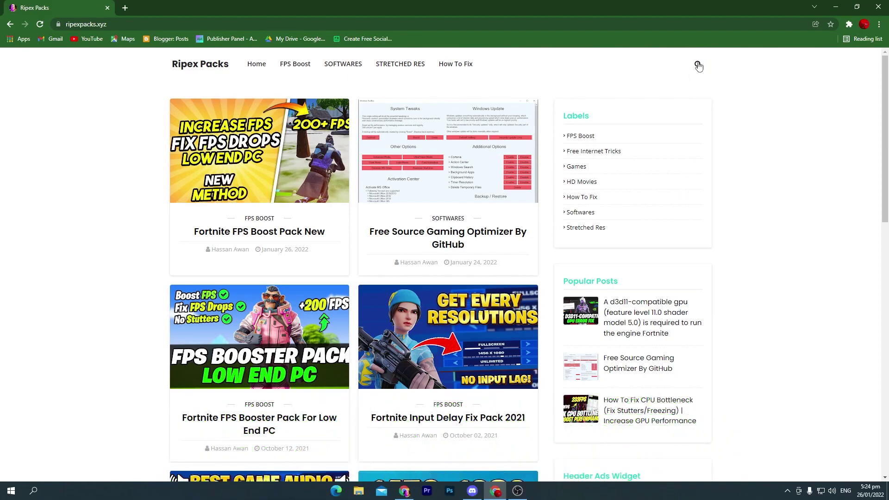
{"action": "left_click", "coordinate": [698, 64]}
{"action": "left_click", "coordinate": [97, 4]}
Search the blog for 'fps boost pack' and open the Fortnite FPS Boost Pack New post.
{"action": "left_click", "coordinate": [698, 65]}
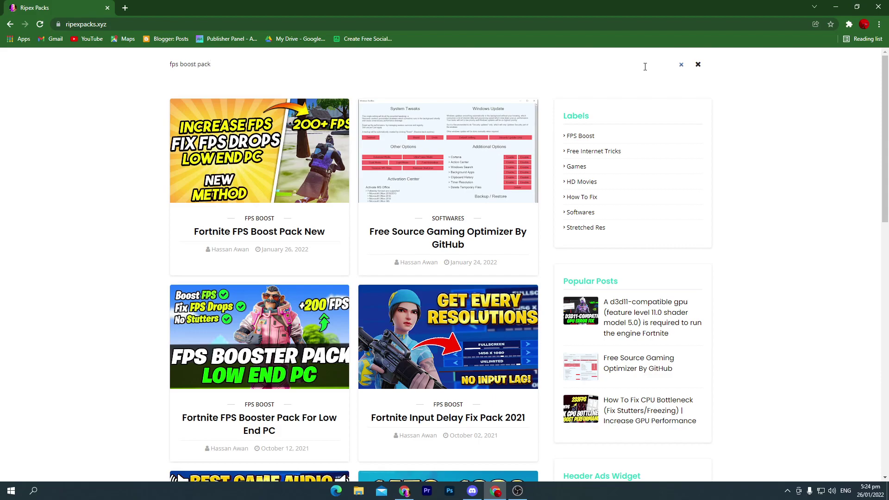
{"action": "key", "text": "Return"}
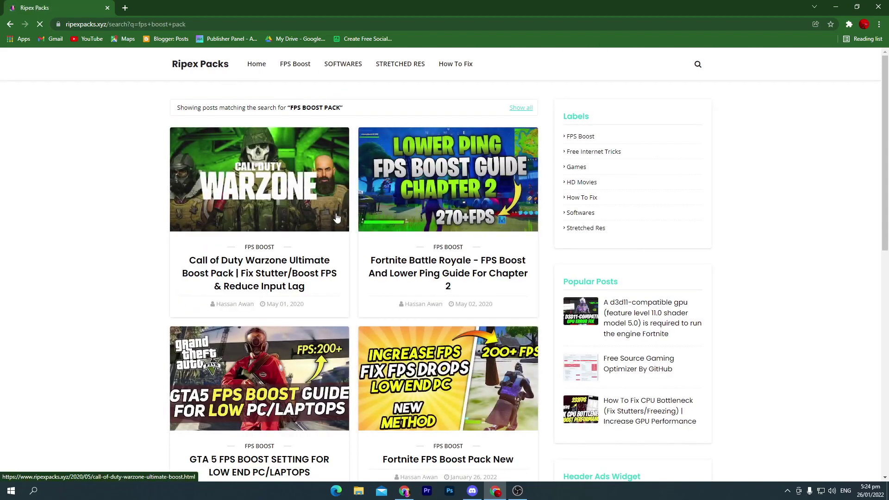
{"action": "left_click", "coordinate": [456, 385]}
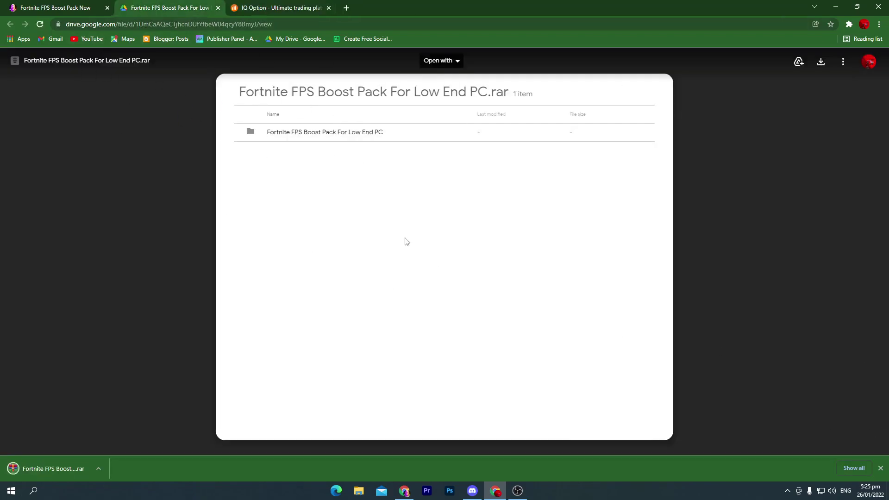
Extract the Fortnite FPS Boost Pack For Low End PC folder from the rar to the desktop, then open it.
{"action": "left_click", "coordinate": [836, 7]}
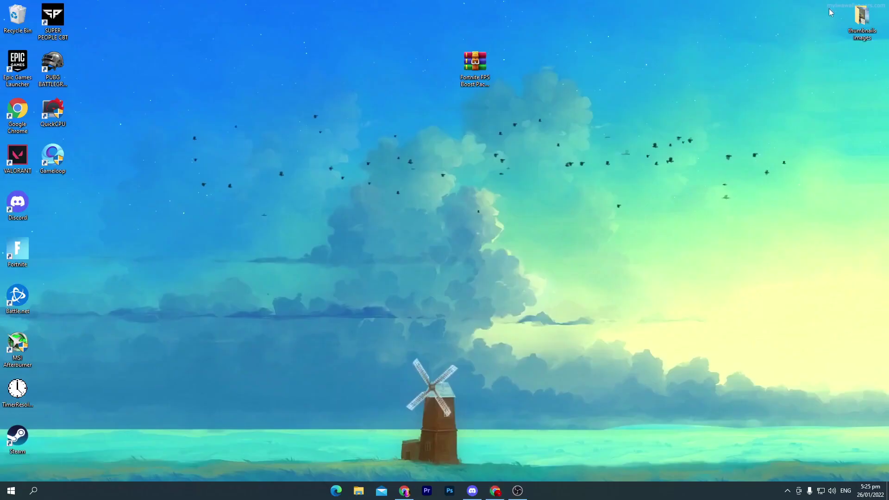
{"action": "double_click", "coordinate": [477, 62]}
{"action": "left_click_drag", "start_coordinate": [102, 194], "coordinate": [645, 178]}
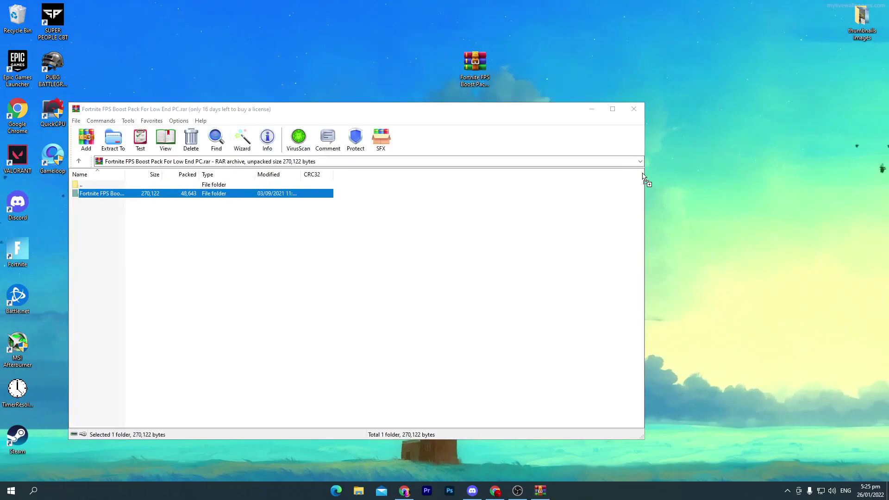
{"action": "left_click", "coordinate": [634, 109]}
{"action": "double_click", "coordinate": [726, 161]}
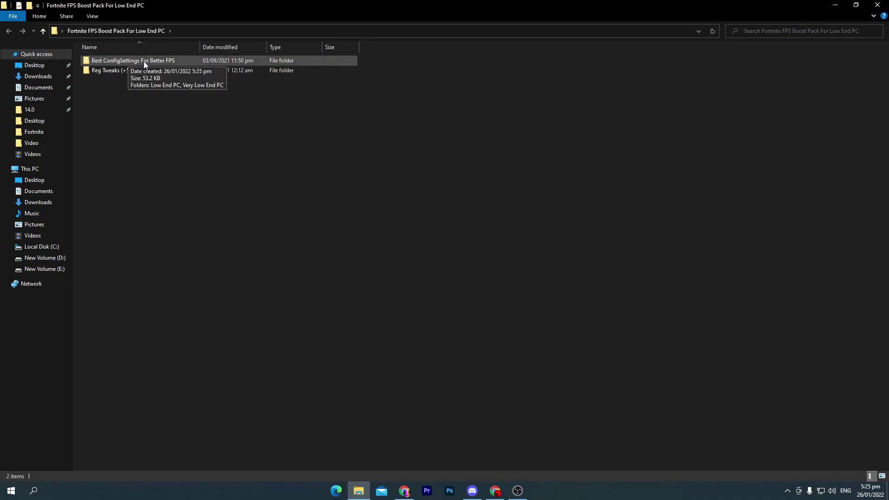
Copy GameUserSettings.ini from Best ConfigSettings For Better FPS > Low End PC.
{"action": "double_click", "coordinate": [165, 61]}
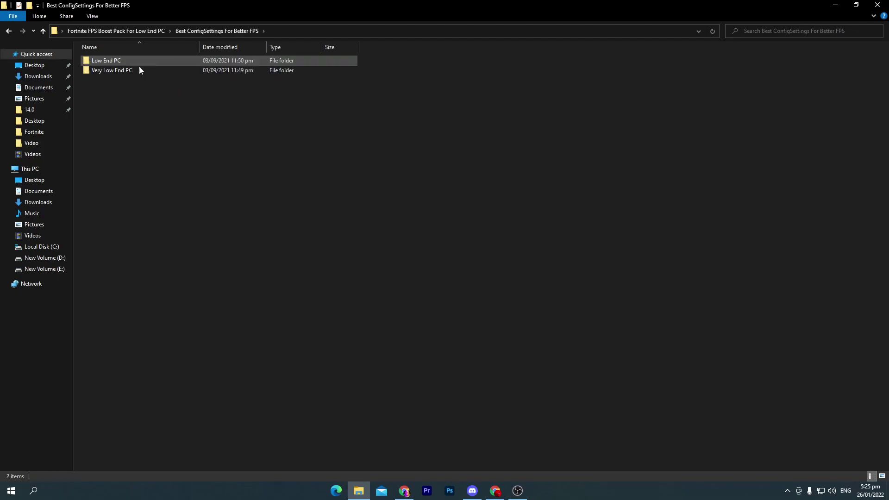
{"action": "left_click_drag", "start_coordinate": [107, 89], "coordinate": [215, 49]}
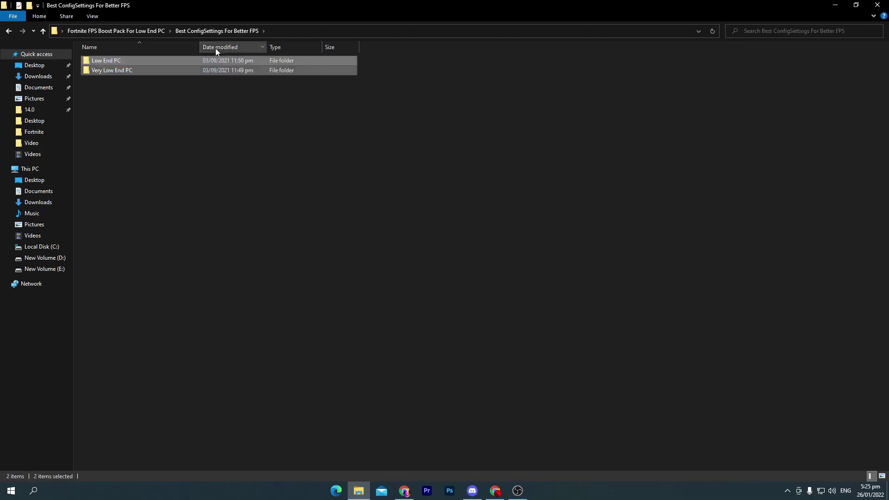
{"action": "left_click", "coordinate": [113, 82]}
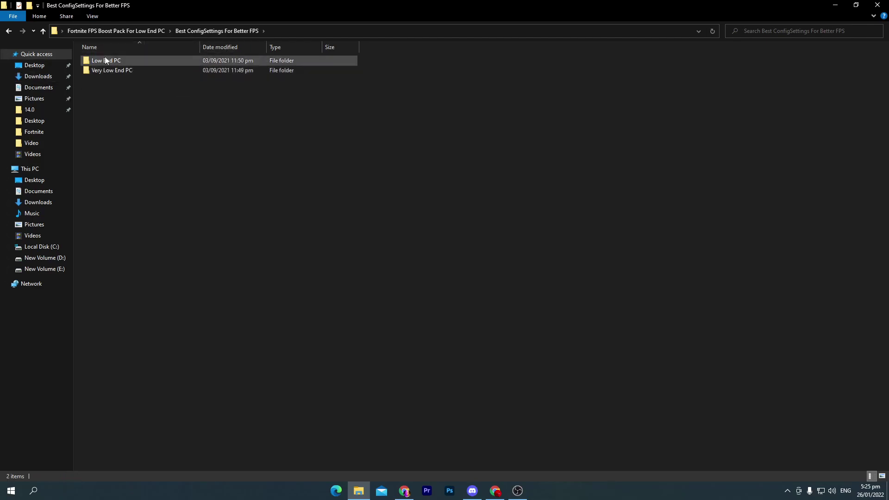
{"action": "double_click", "coordinate": [115, 60]}
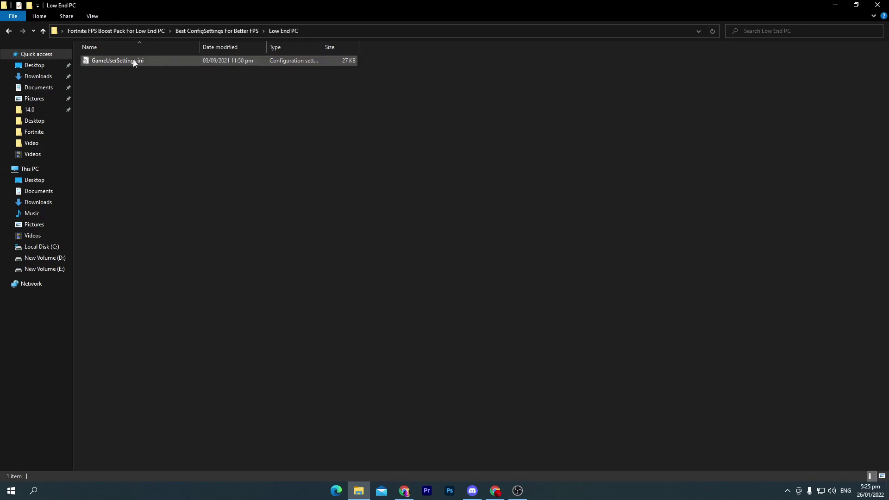
{"action": "left_click", "coordinate": [106, 61]}
{"action": "right_click", "coordinate": [107, 61]}
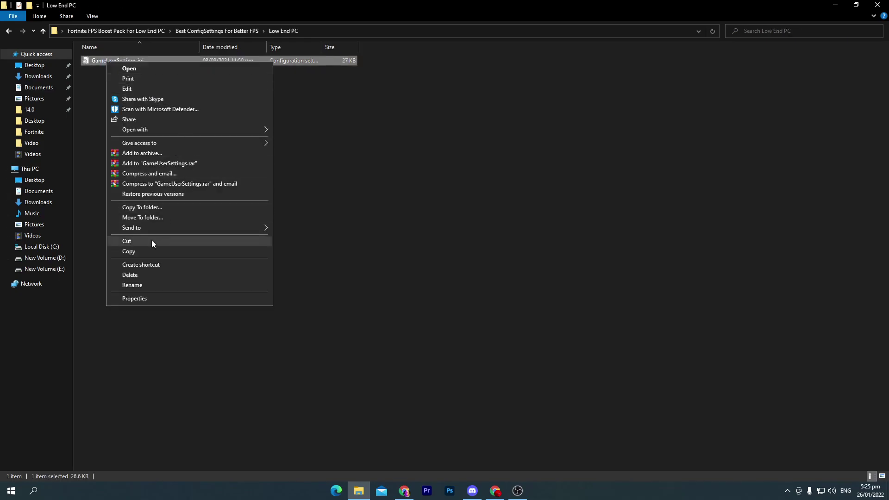
{"action": "left_click", "coordinate": [140, 252]}
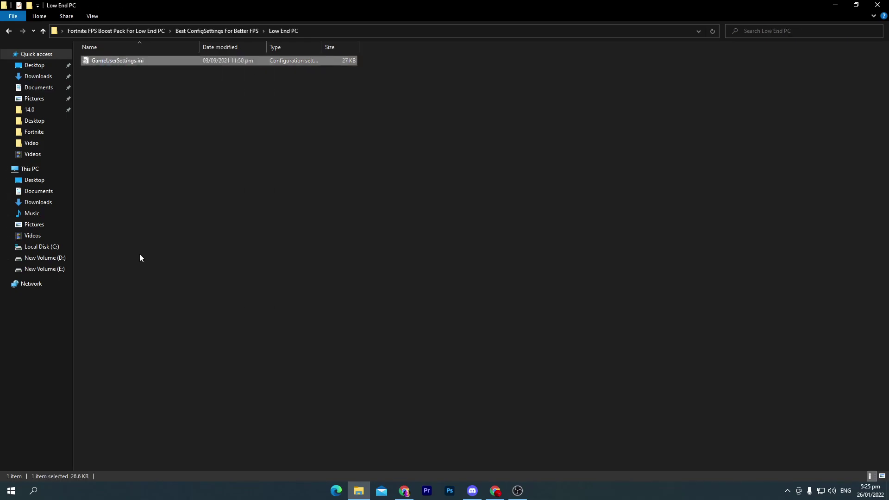
Open the AppData folder through the Run box.
{"action": "left_click", "coordinate": [34, 492]}
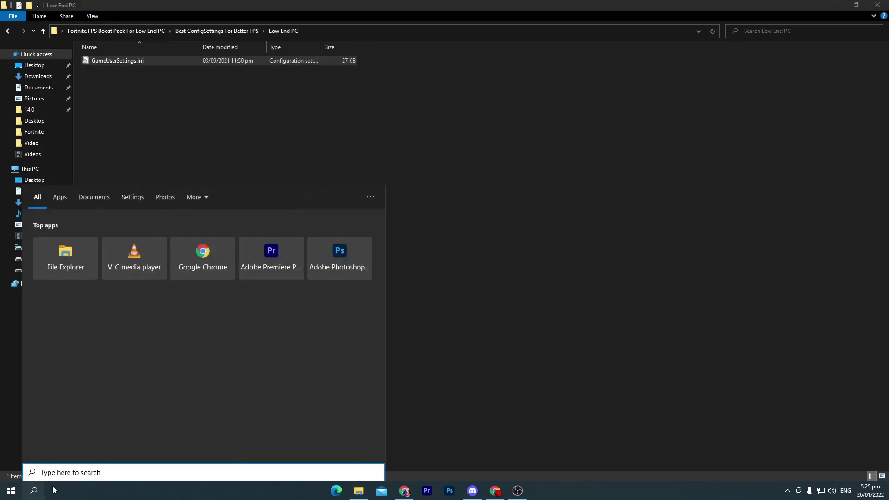
{"action": "type", "text": "ru"}
{"action": "key", "text": "BackSpace"}
{"action": "type", "text": "i"}
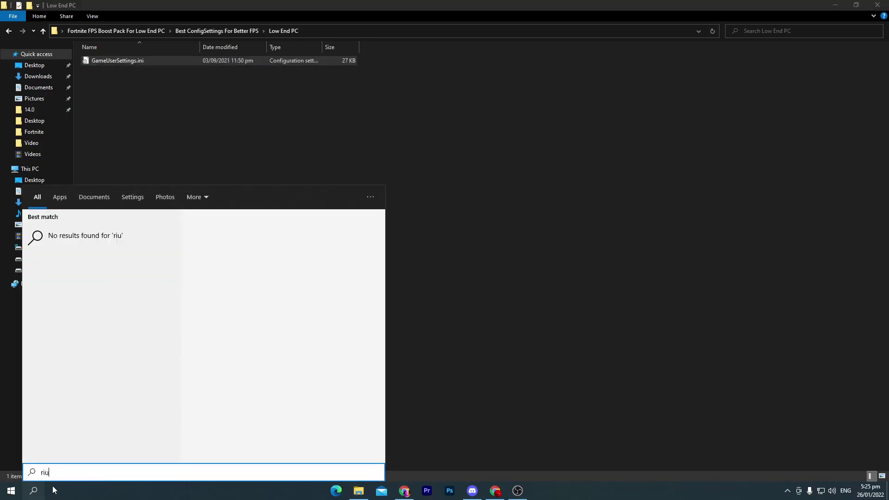
{"action": "key", "text": "super+r"}
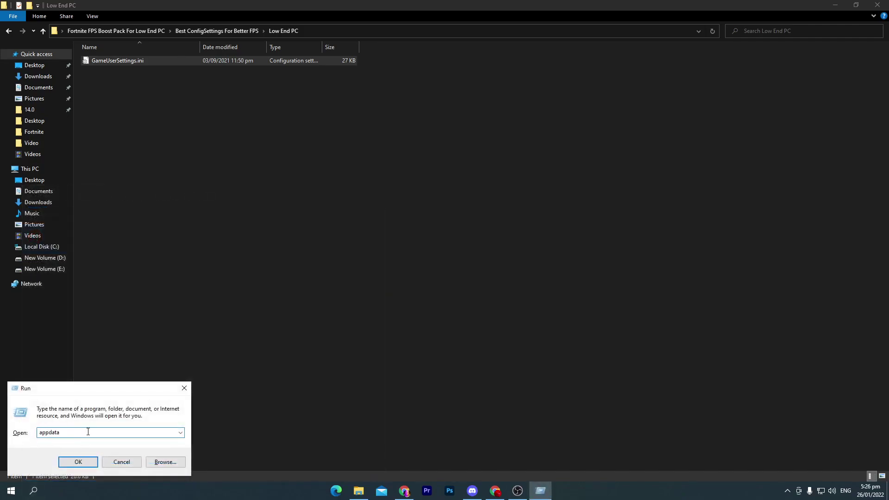
{"action": "left_click", "coordinate": [80, 463]}
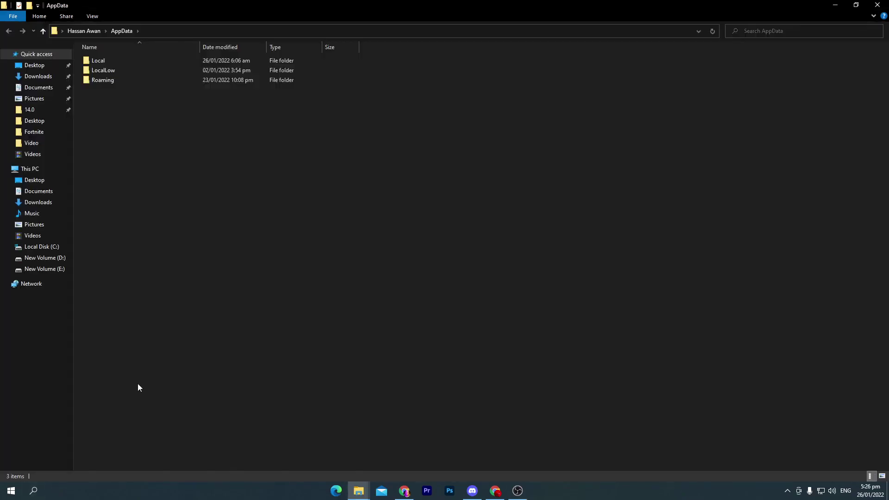
Paste GameUserSettings.ini into Local\FortniteGame\Saved\Config\WindowsClient, replacing the existing file.
{"action": "double_click", "coordinate": [129, 59]}
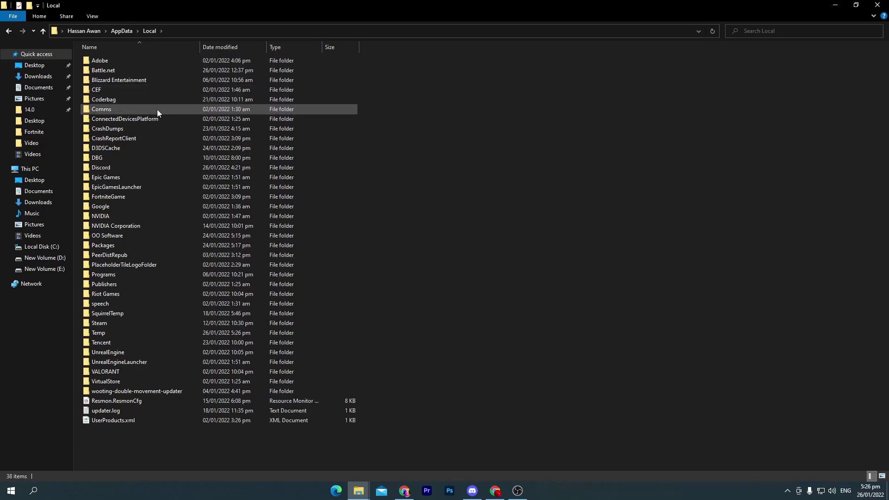
{"action": "double_click", "coordinate": [119, 198]}
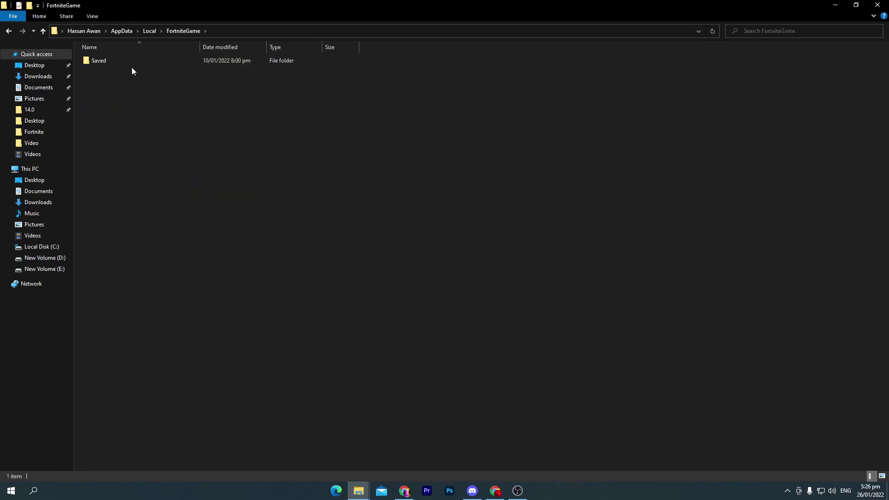
{"action": "double_click", "coordinate": [132, 62]}
{"action": "left_click", "coordinate": [126, 70]}
{"action": "double_click", "coordinate": [125, 70]}
{"action": "double_click", "coordinate": [128, 71]}
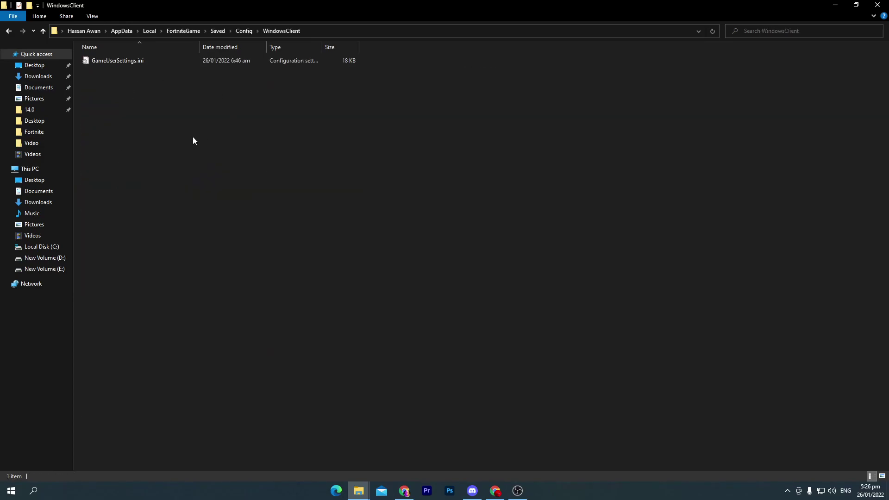
{"action": "right_click", "coordinate": [193, 137]}
{"action": "left_click", "coordinate": [209, 201]}
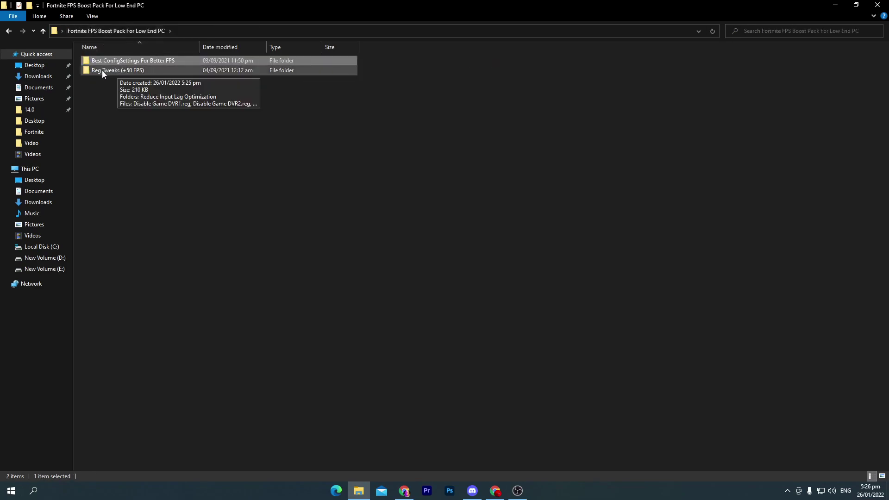
In Reg Tweaks (+50 FPS), merge Disable Game DVR1.reg into the registry.
{"action": "double_click", "coordinate": [177, 70]}
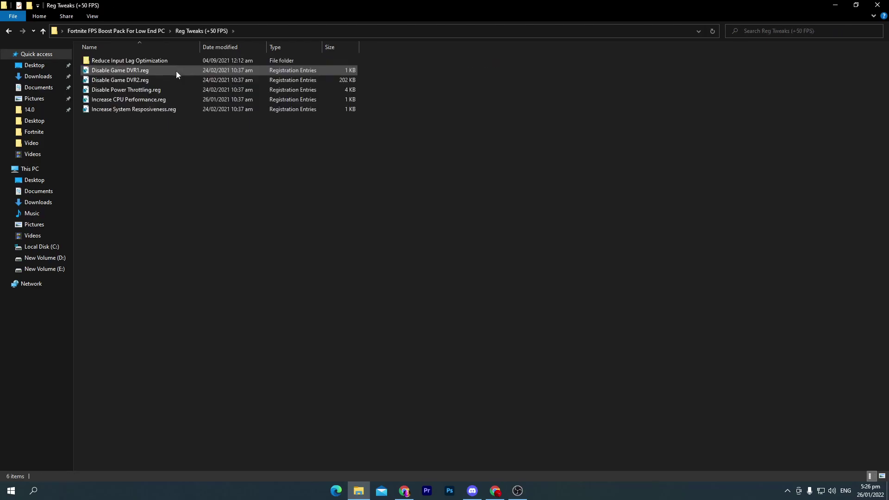
{"action": "left_click_drag", "start_coordinate": [134, 129], "coordinate": [320, 69]}
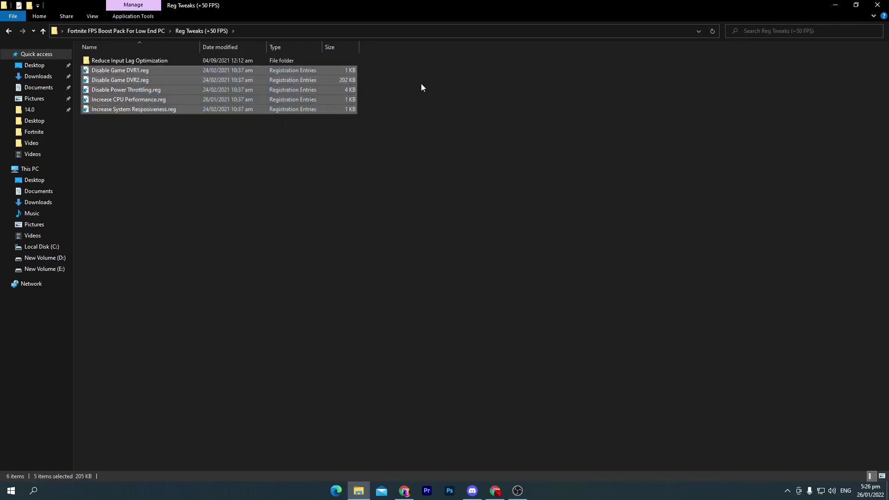
{"action": "left_click", "coordinate": [199, 129]}
{"action": "left_click", "coordinate": [145, 73]}
{"action": "double_click", "coordinate": [145, 73]}
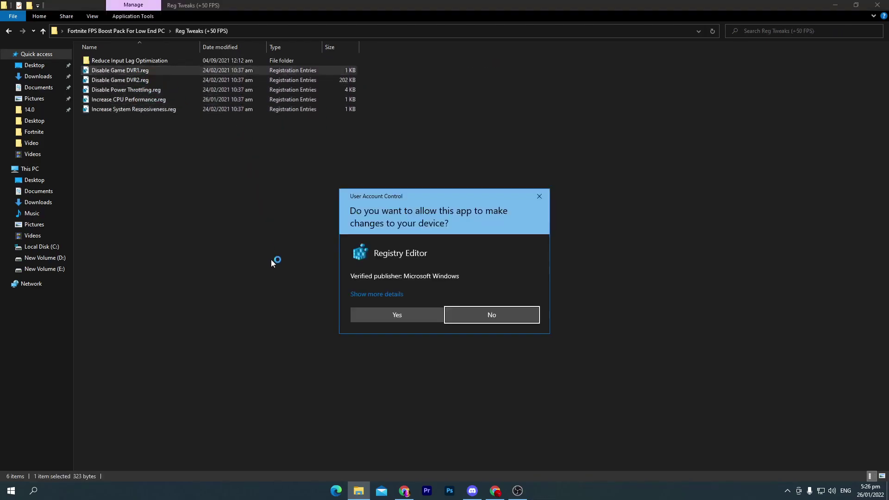
{"action": "left_click", "coordinate": [388, 314]}
{"action": "left_click", "coordinate": [514, 260]}
{"action": "left_click", "coordinate": [549, 246]}
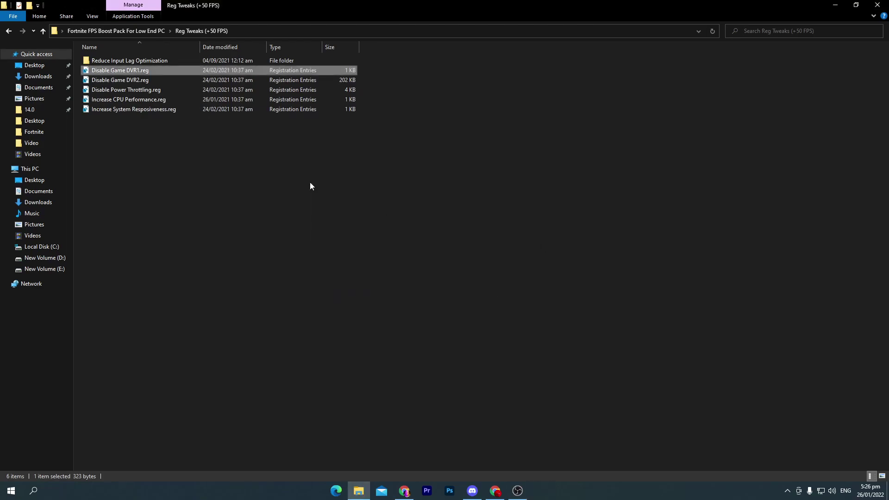
Merge Disable Game DVR2.reg and Disable Power Throttling.reg into the registry.
{"action": "double_click", "coordinate": [161, 82]}
{"action": "left_click", "coordinate": [385, 314]}
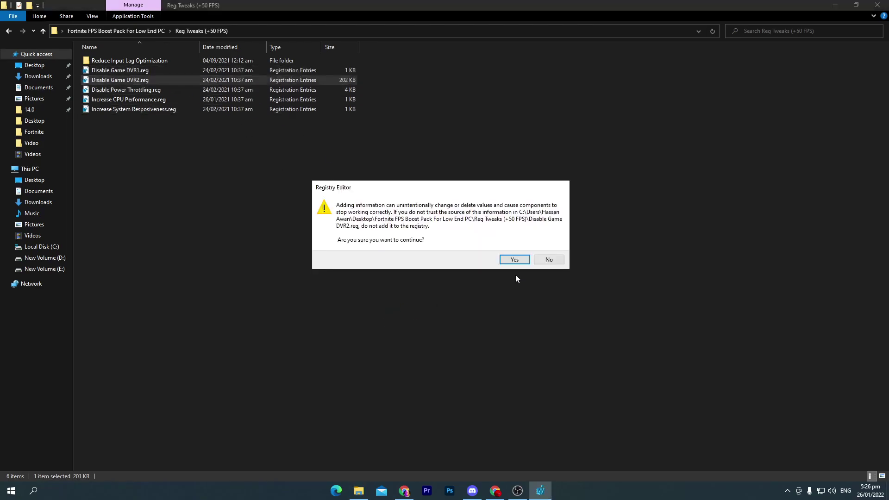
{"action": "left_click", "coordinate": [514, 258]}
{"action": "left_click", "coordinate": [549, 247]}
{"action": "double_click", "coordinate": [169, 90]}
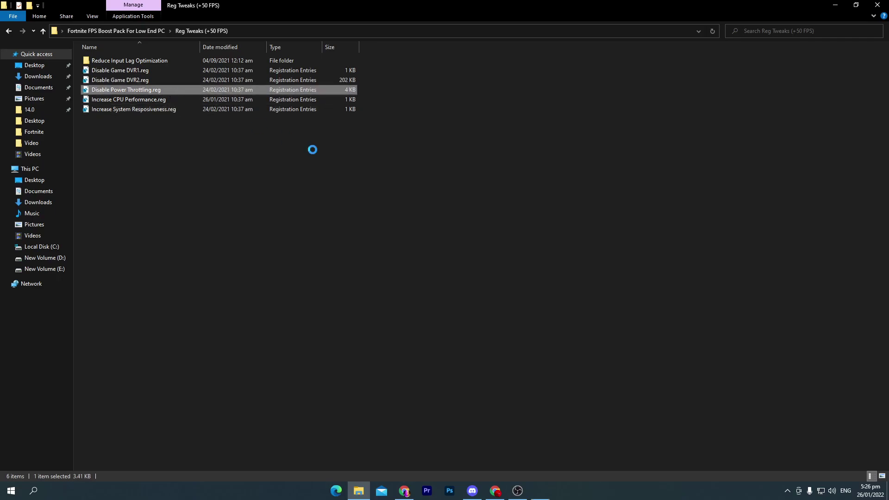
{"action": "left_click", "coordinate": [416, 313]}
{"action": "left_click", "coordinate": [514, 259]}
{"action": "left_click", "coordinate": [550, 250]}
Merge Increase CPU Performance.reg and Increase System Responsiveness.reg, then close File Explorer.
{"action": "double_click", "coordinate": [139, 100]}
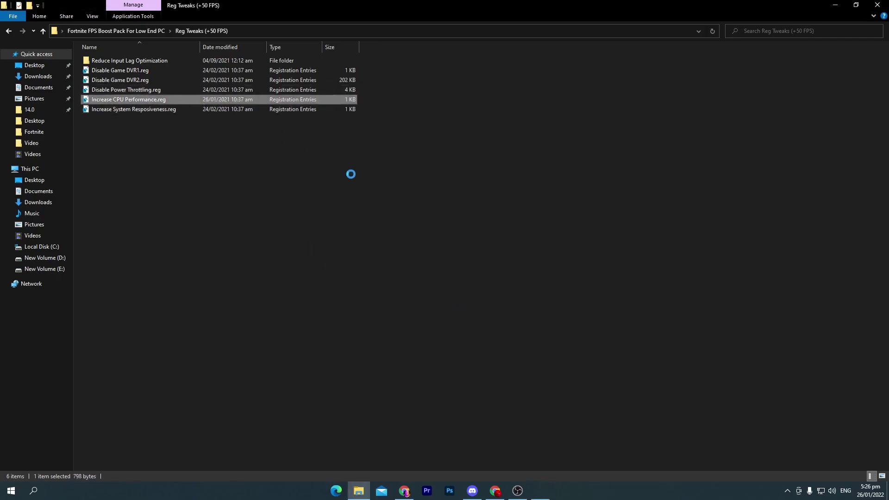
{"action": "left_click", "coordinate": [426, 309]}
{"action": "left_click", "coordinate": [514, 259]}
{"action": "double_click", "coordinate": [138, 109]}
{"action": "left_click", "coordinate": [397, 314]}
{"action": "left_click", "coordinate": [514, 260]}
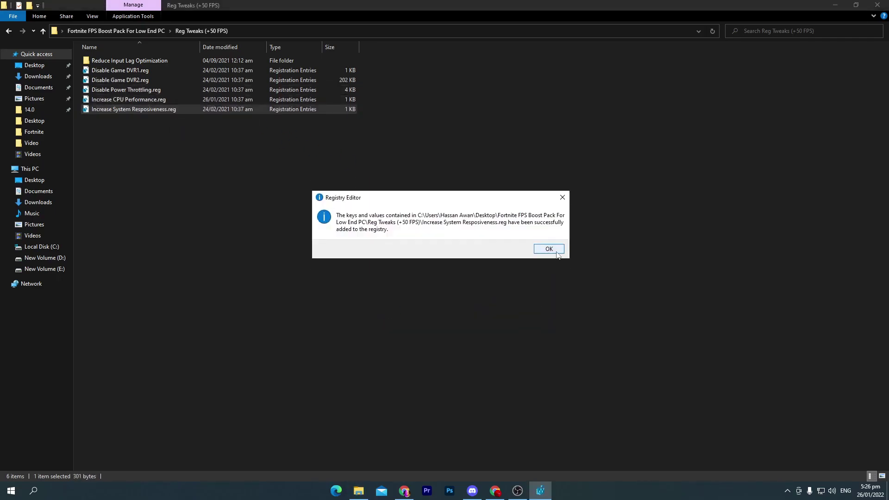
{"action": "left_click", "coordinate": [550, 250]}
{"action": "left_click_drag", "start_coordinate": [109, 145], "coordinate": [437, 68]}
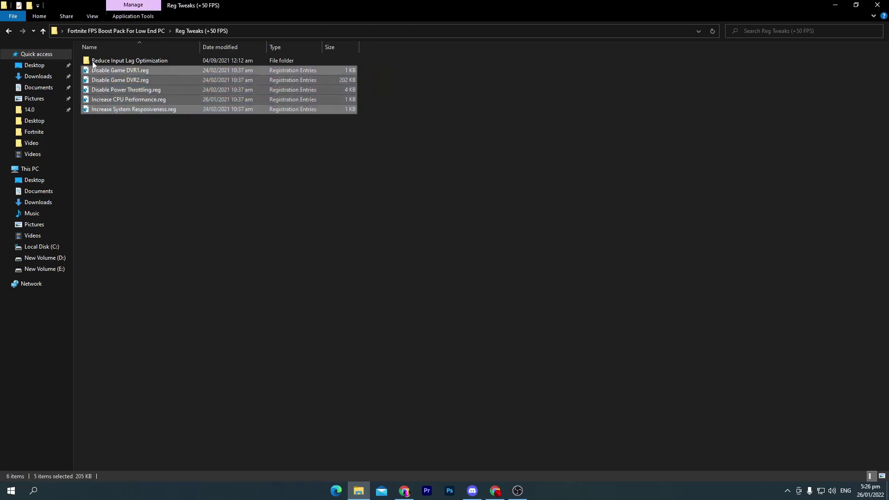
{"action": "left_click", "coordinate": [877, 4]}
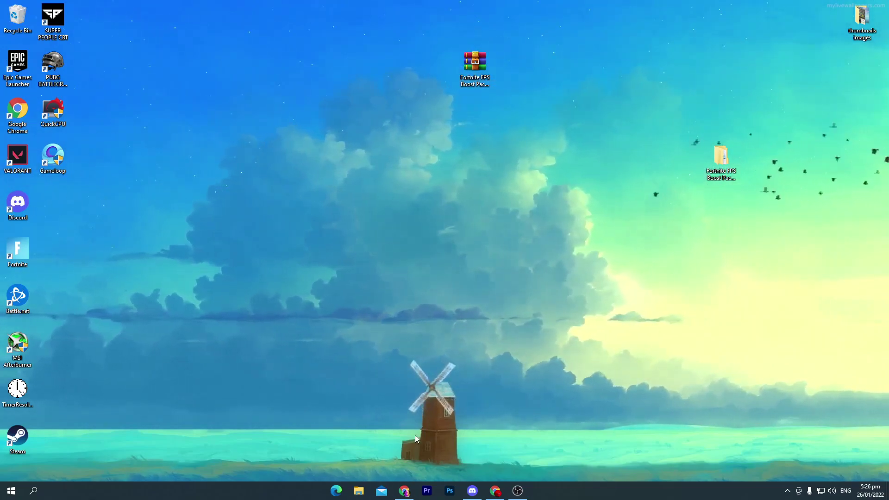
{"action": "left_click", "coordinate": [404, 490]}
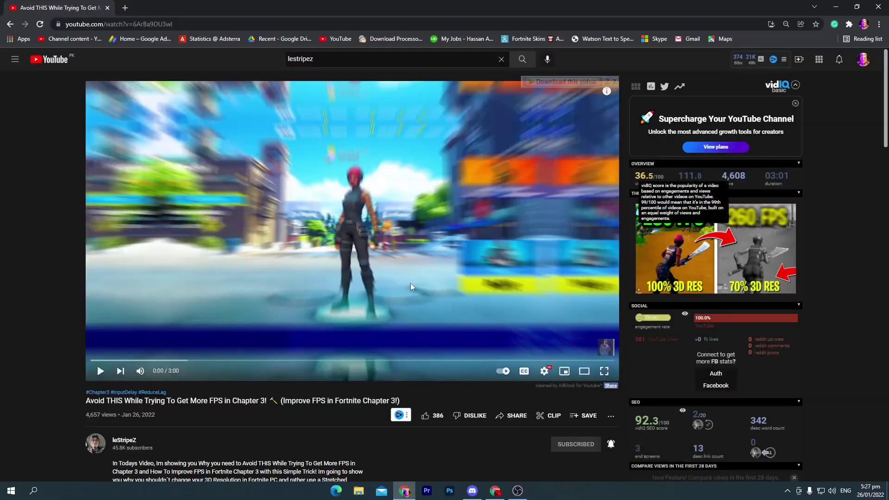
{"action": "mouse_move", "coordinate": [628, 328]}
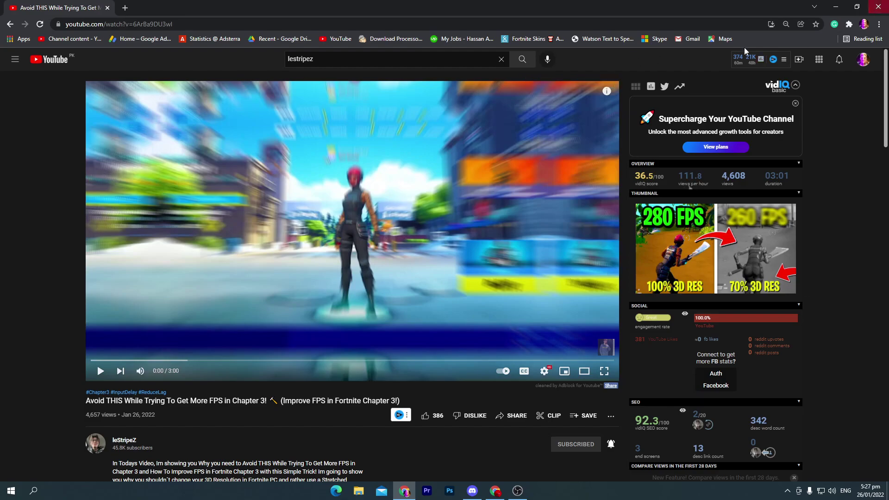
{"action": "left_click", "coordinate": [878, 6]}
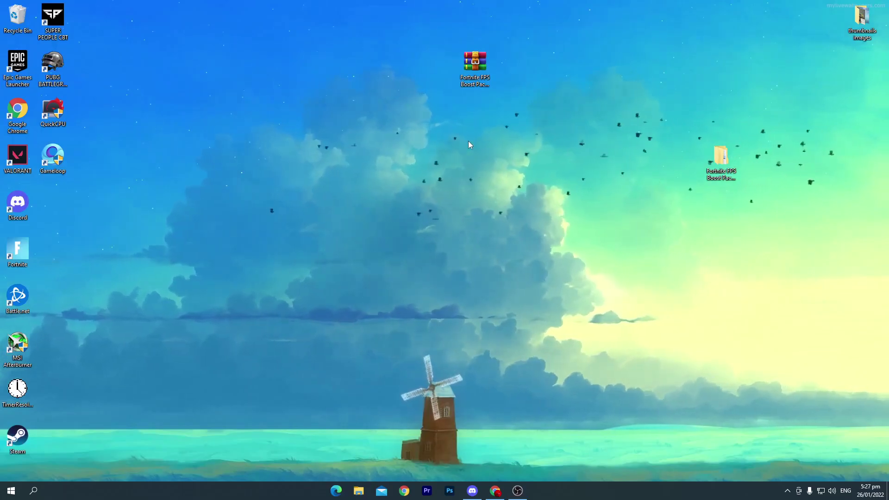